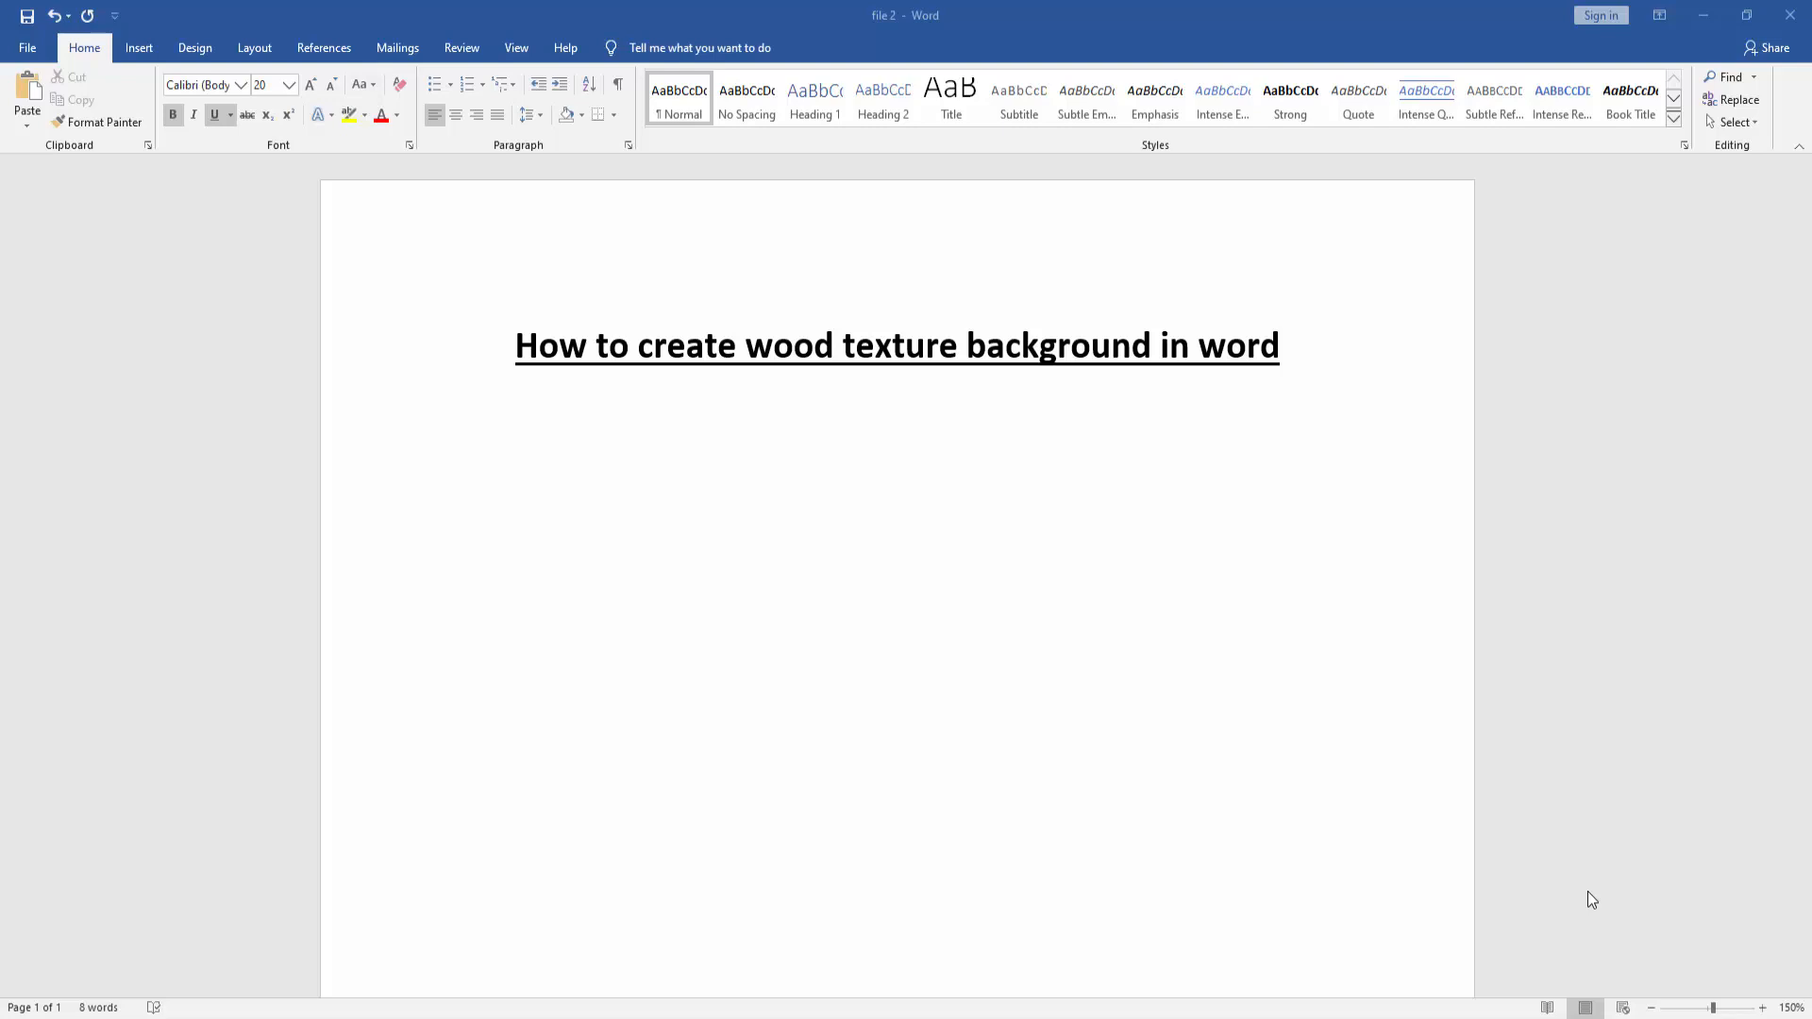
Step: Choose the Rectangle shape from the Insert Shapes gallery
click(138, 47)
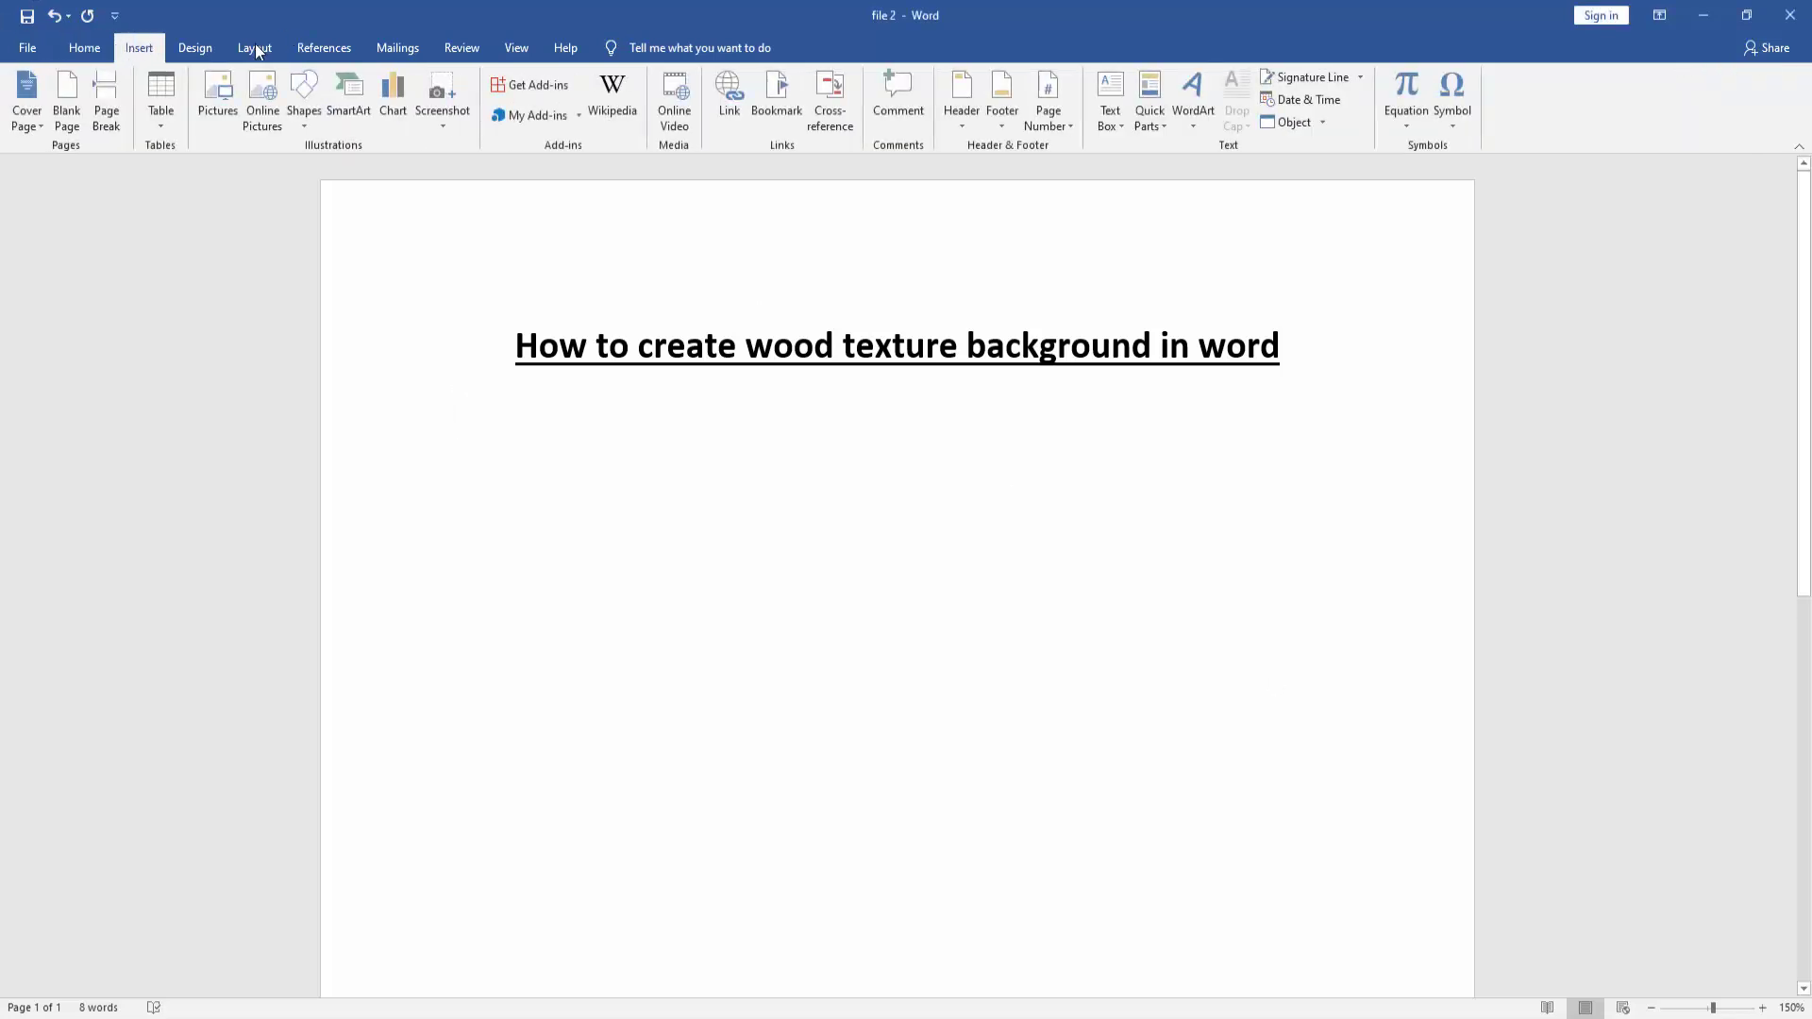
click(304, 101)
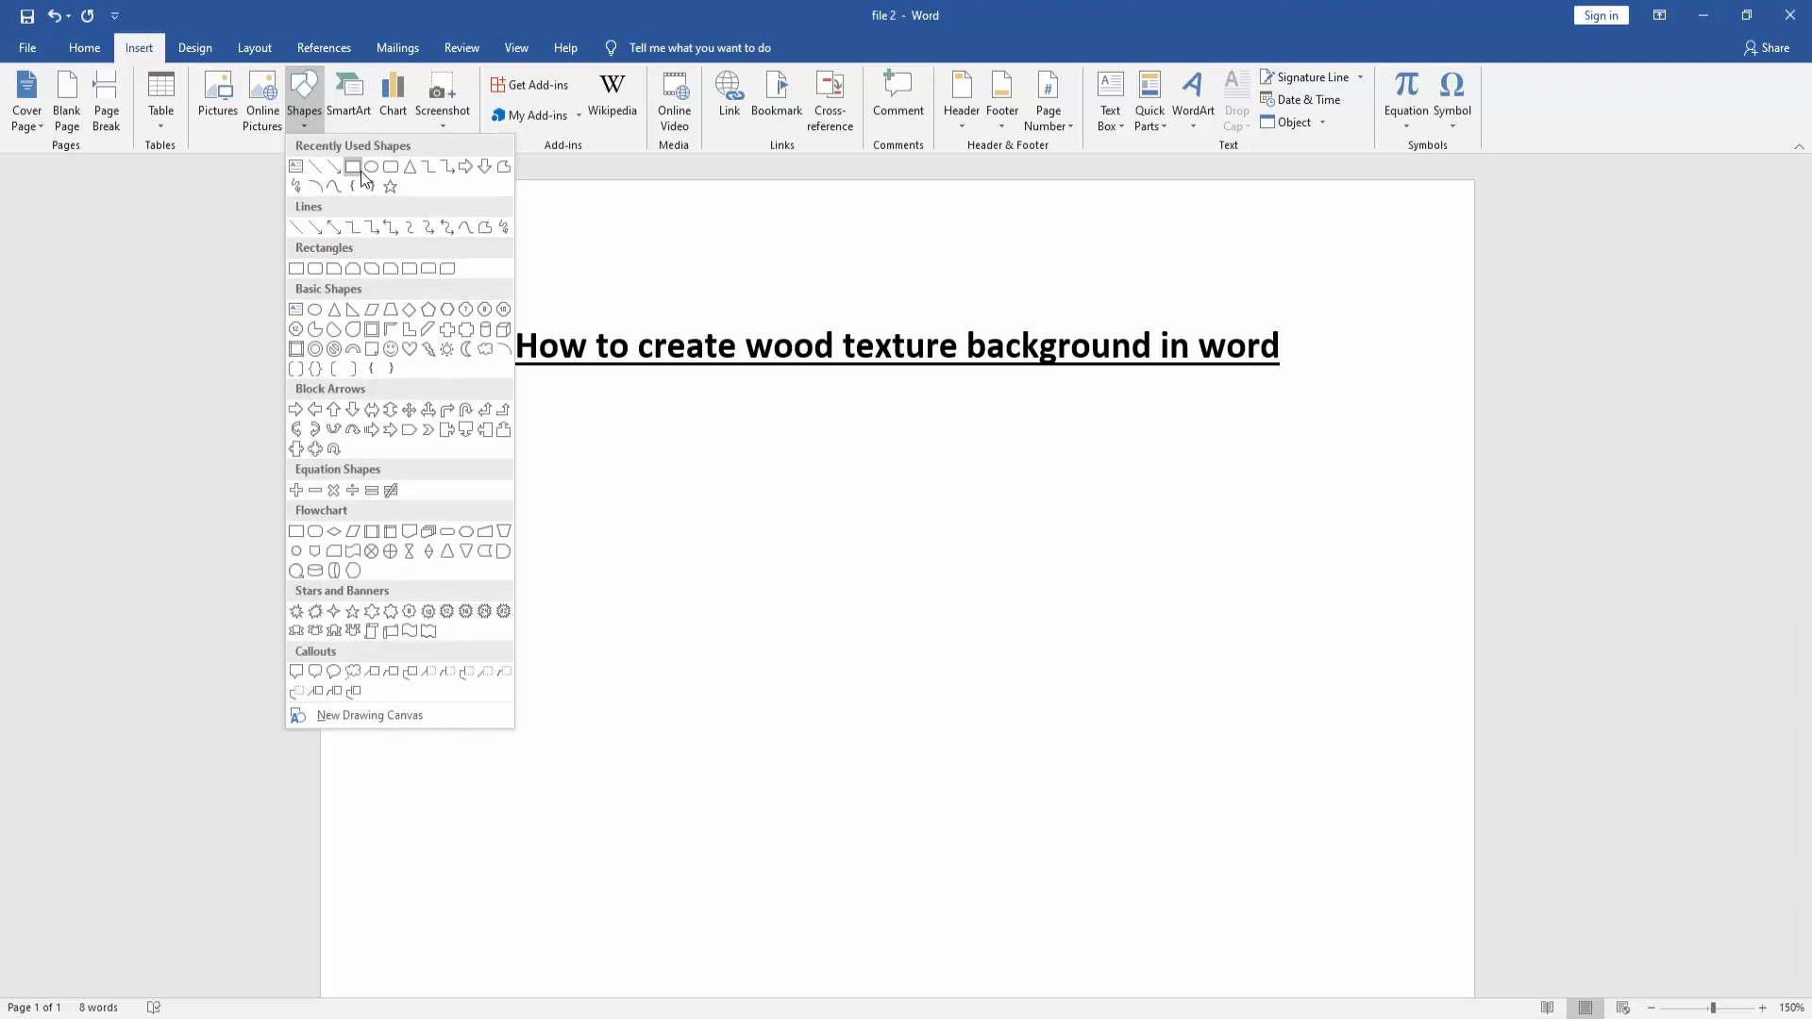
click(355, 168)
scroll(368, 446, down, 3)
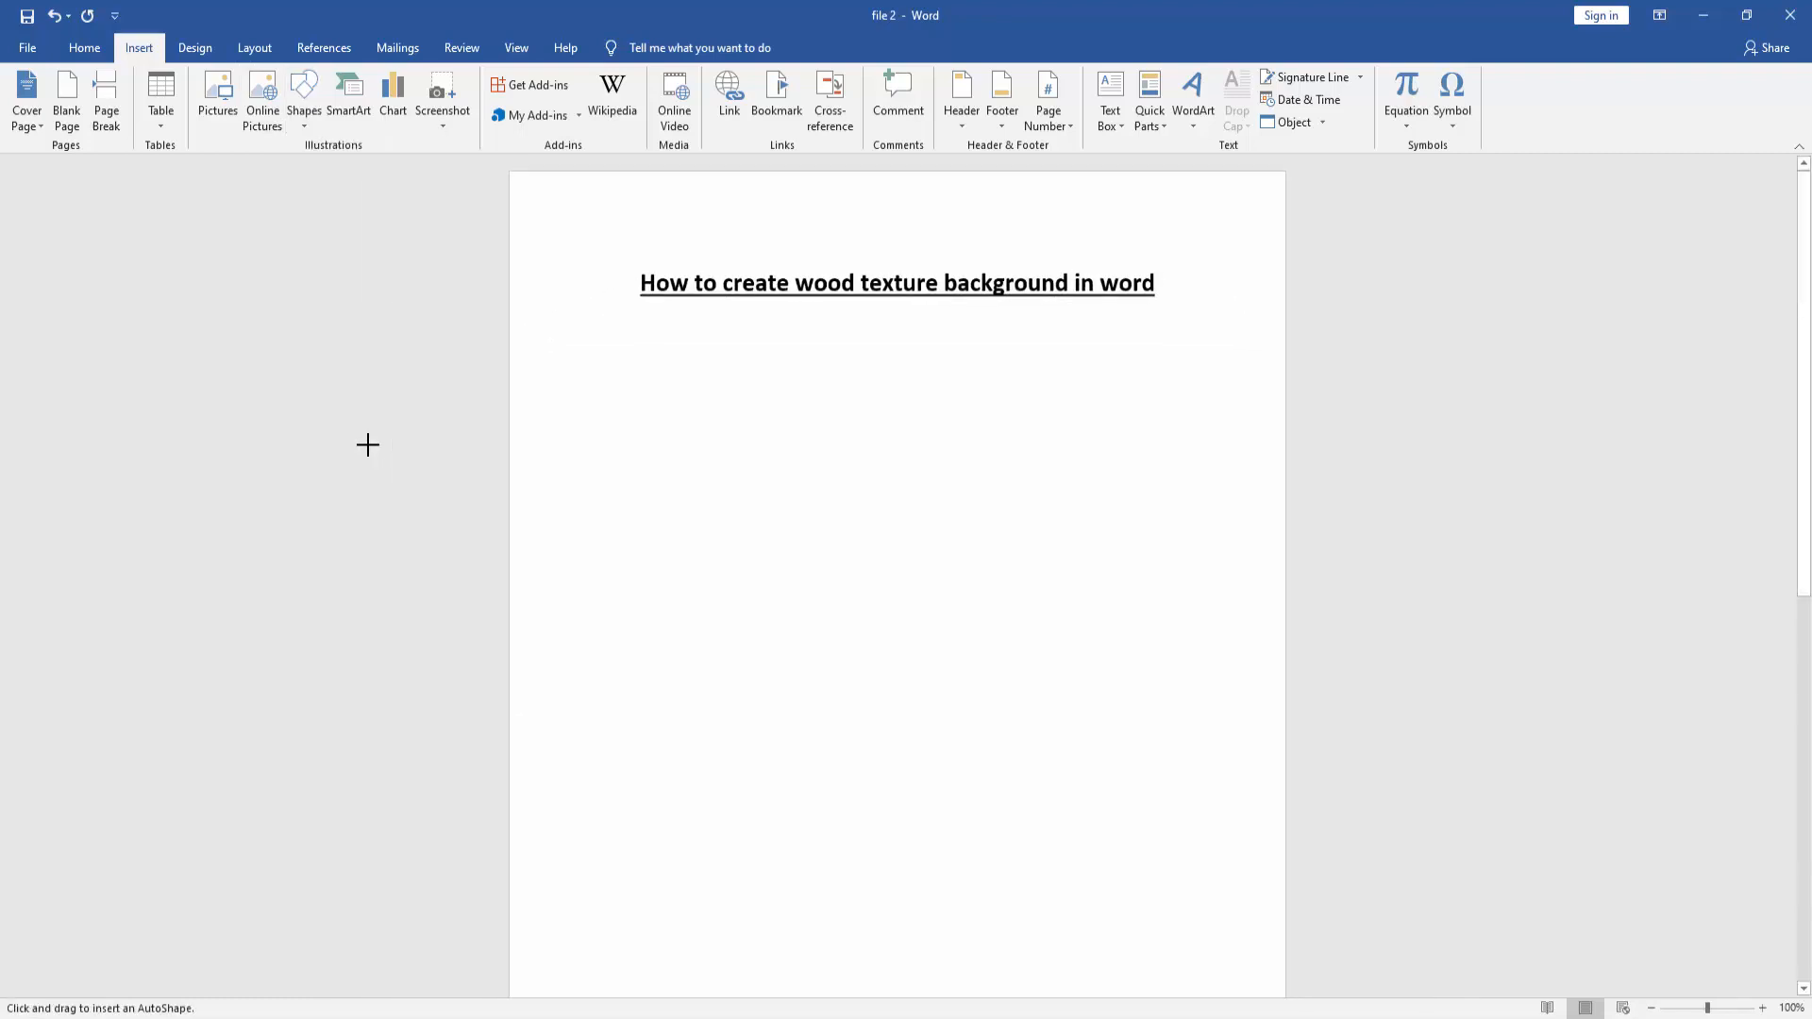
ctrl+scroll(367, 446, down, 1)
scroll(368, 446, down, 1)
scroll(367, 445, down, 1)
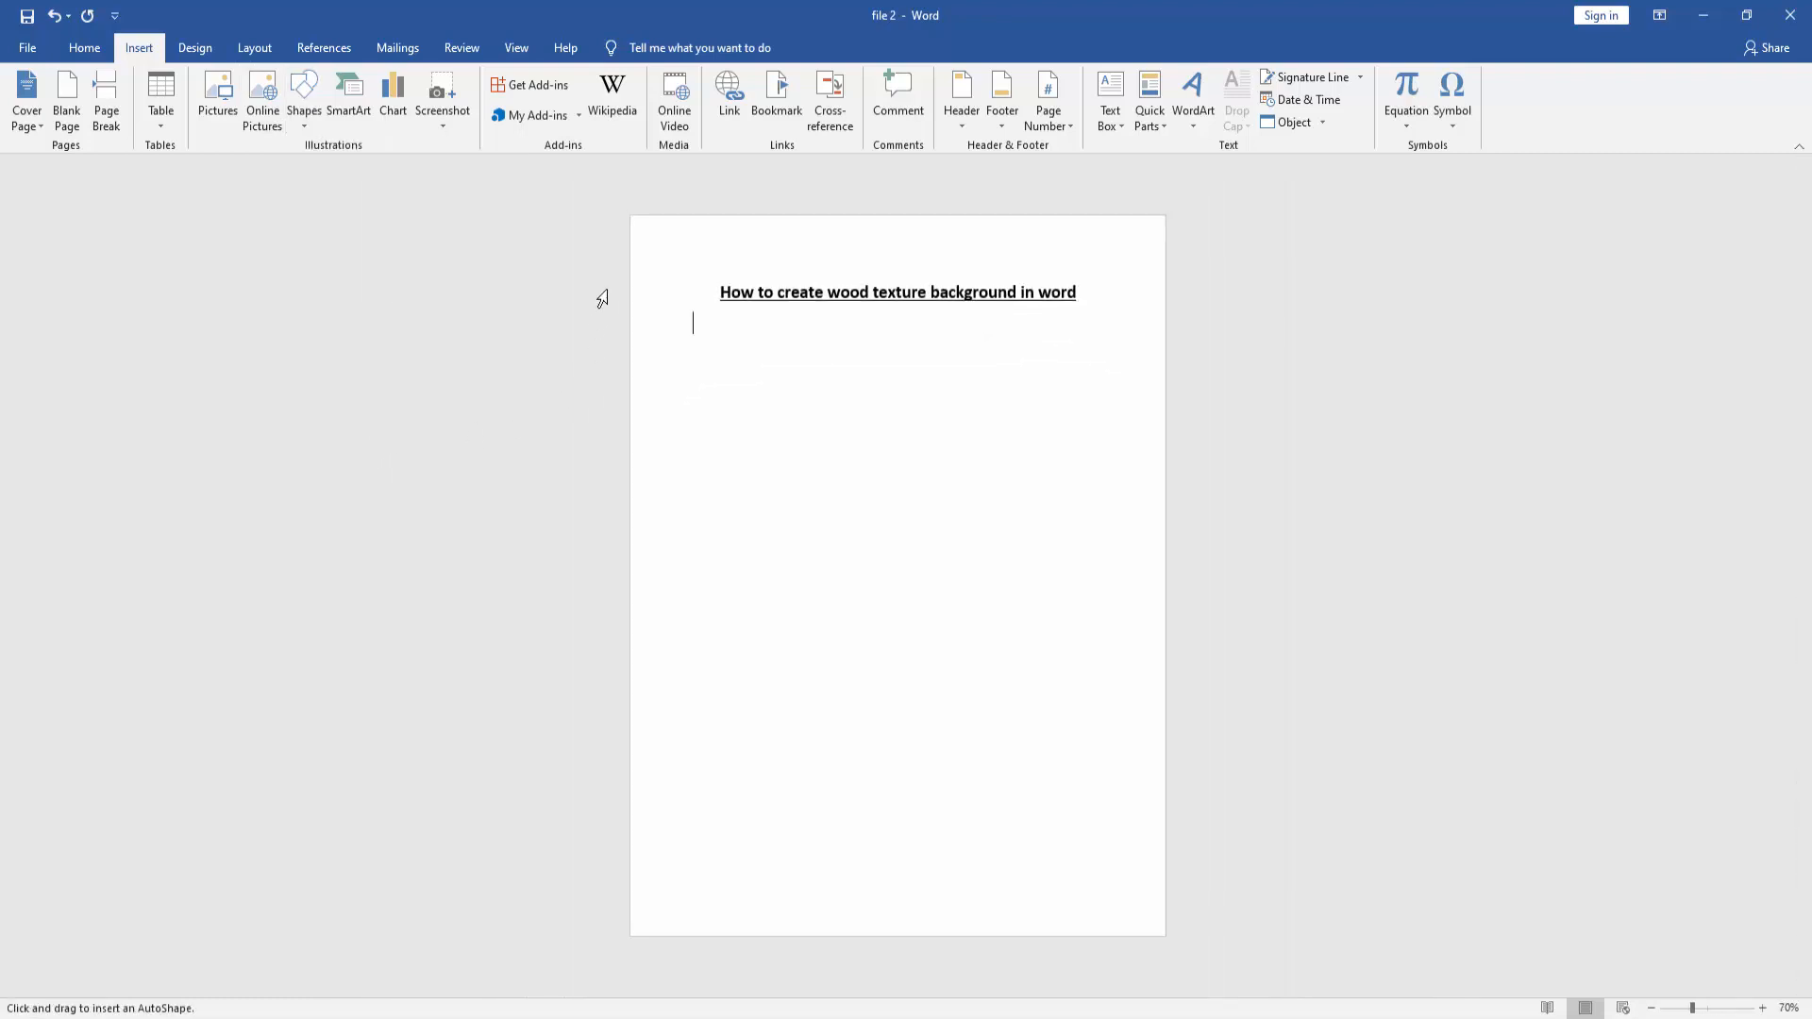
Step: Draw a rectangle covering the whole page and bring up its full formatting settings
mouse_move(637, 219)
mouse_down()
mouse_move(1009, 741)
mouse_move(1164, 918)
mouse_up()
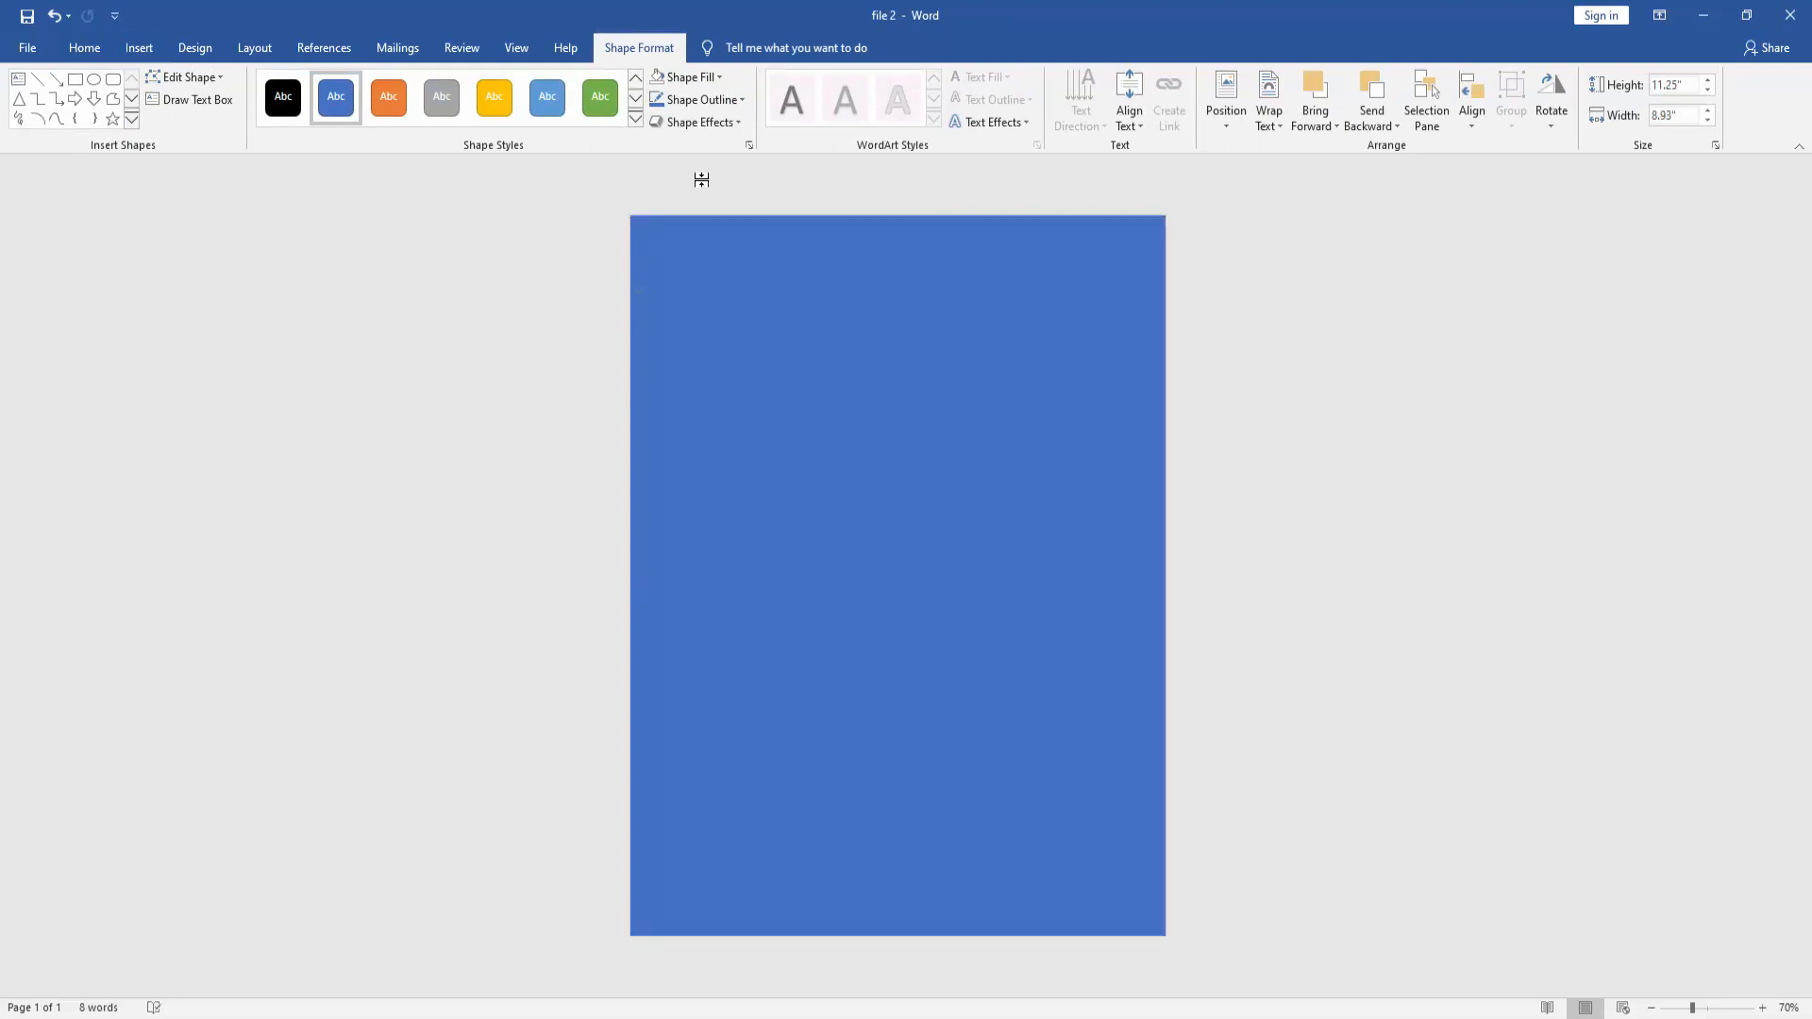
click(712, 125)
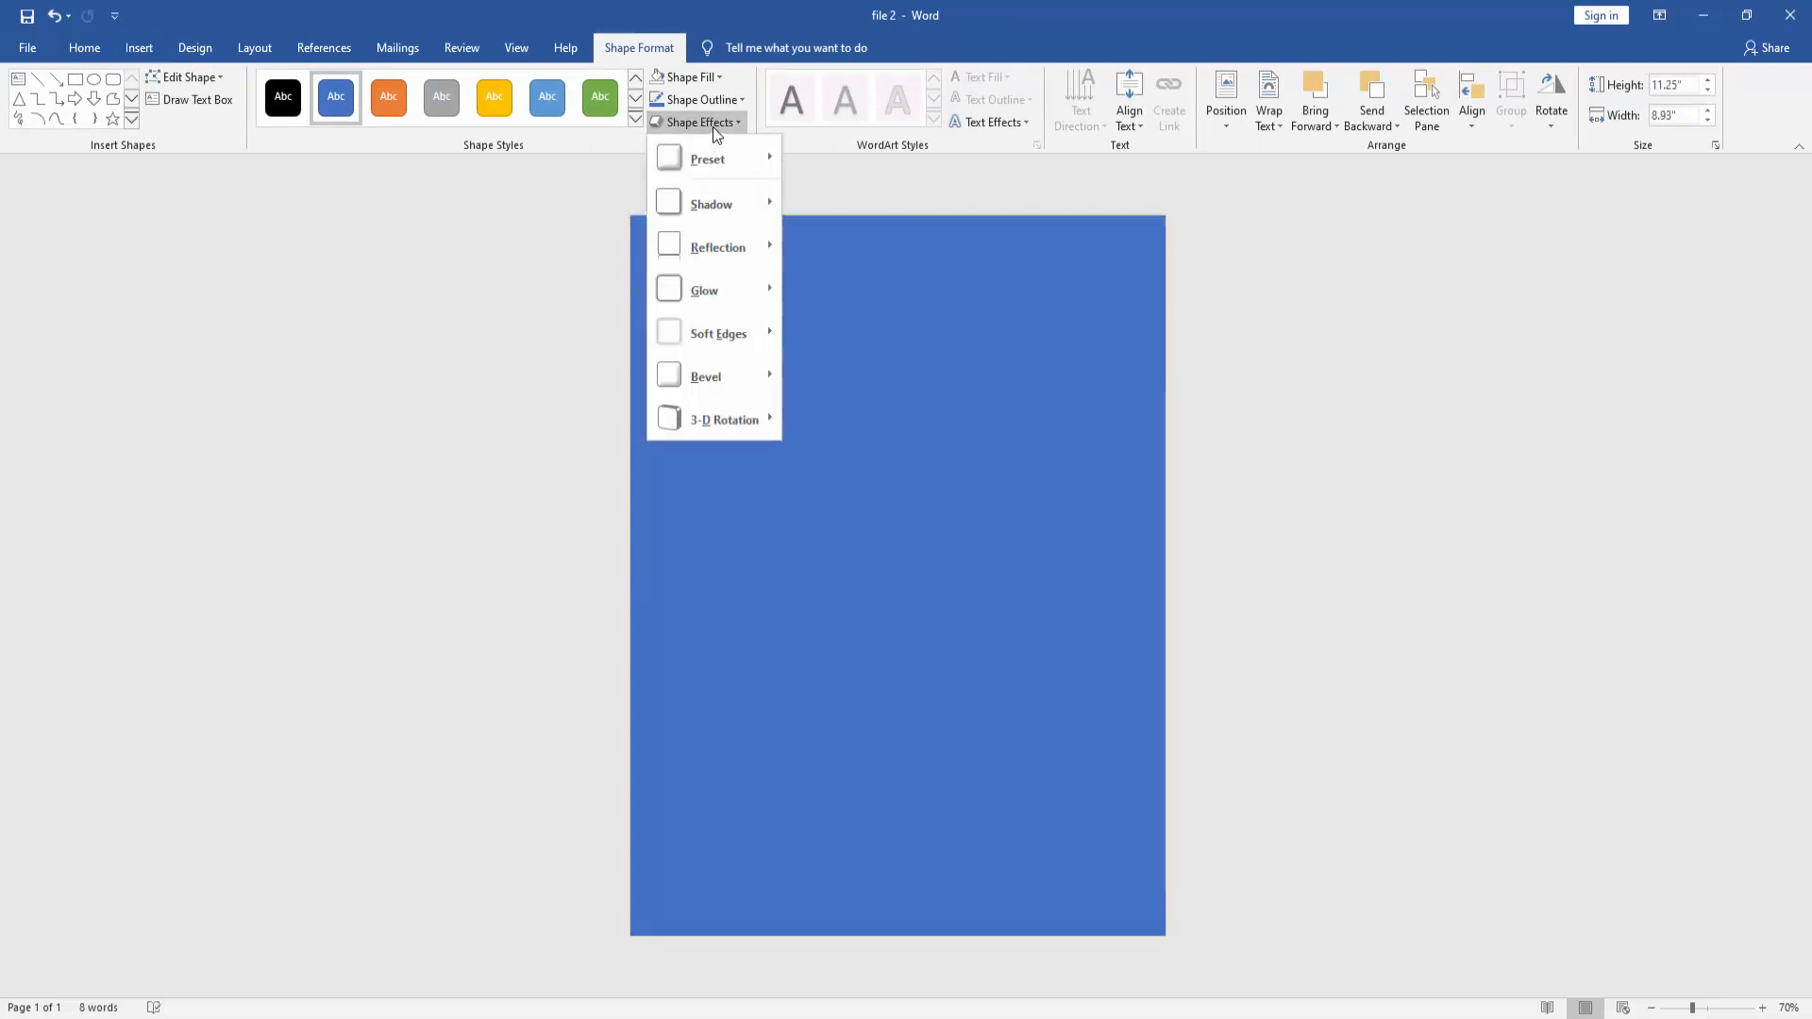
click(712, 126)
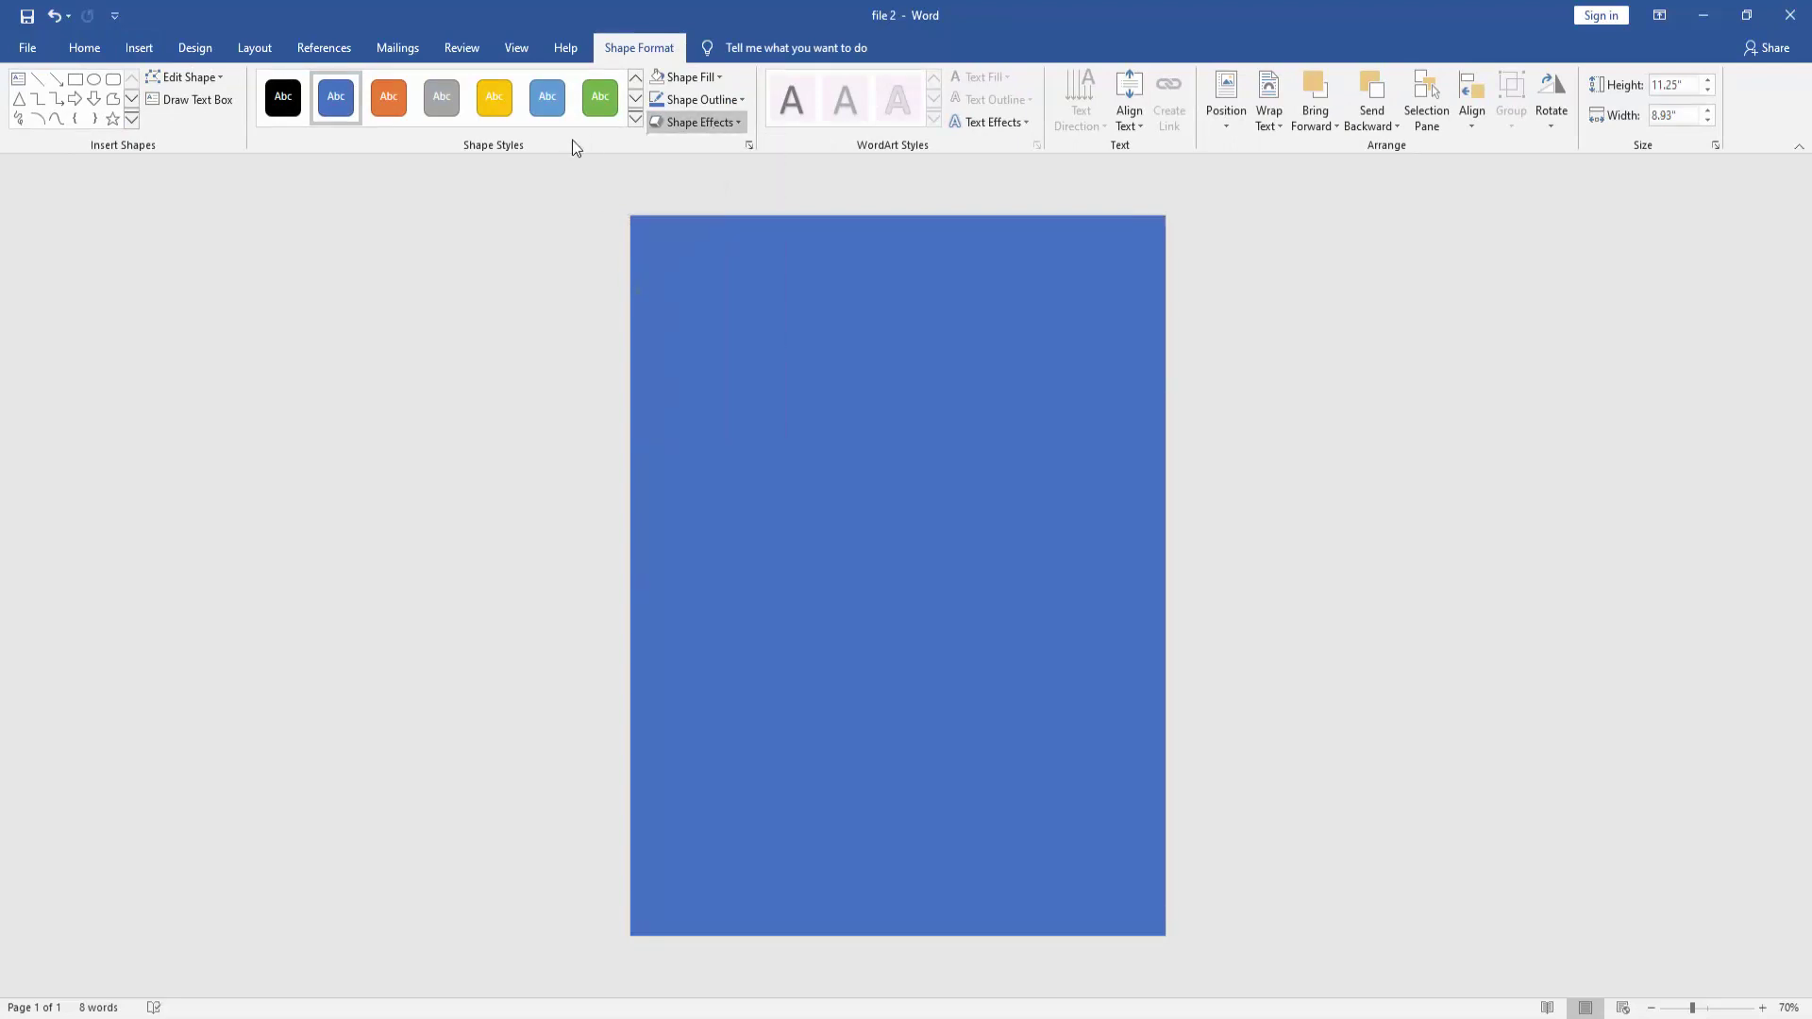
click(748, 147)
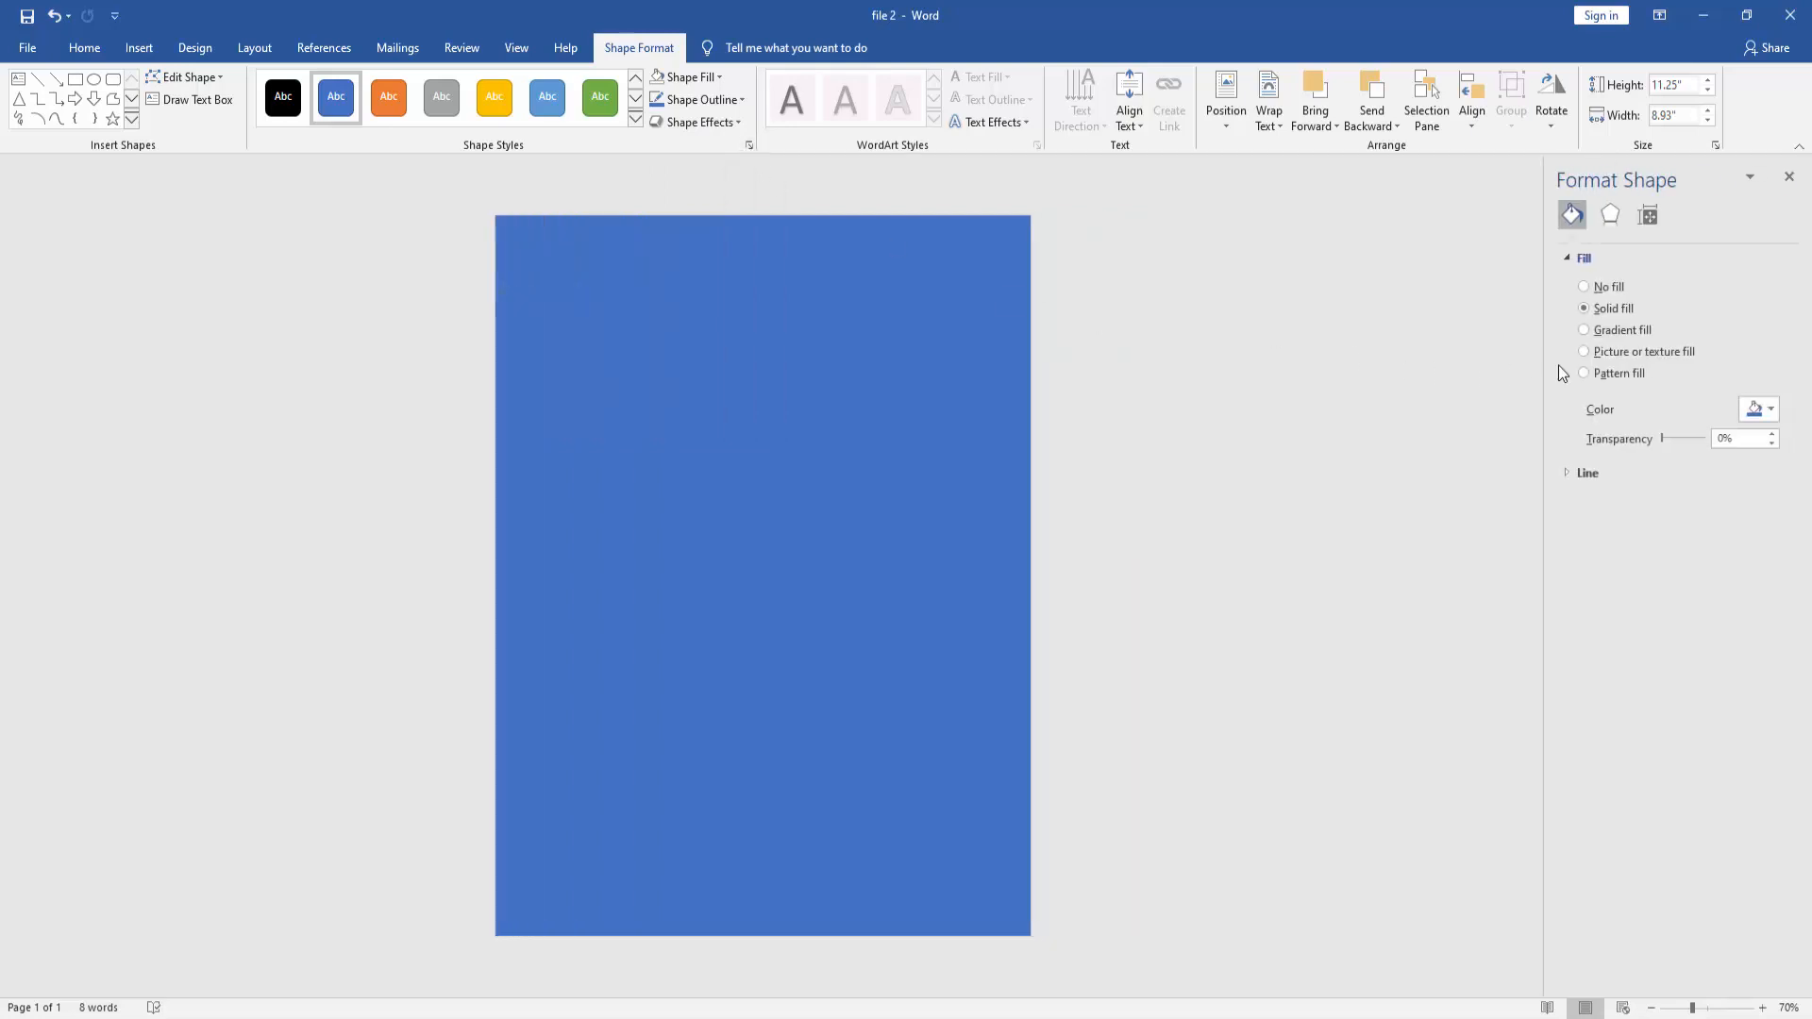
Step: Switch the rectangle to Picture or texture fill and show the texture list
click(1643, 350)
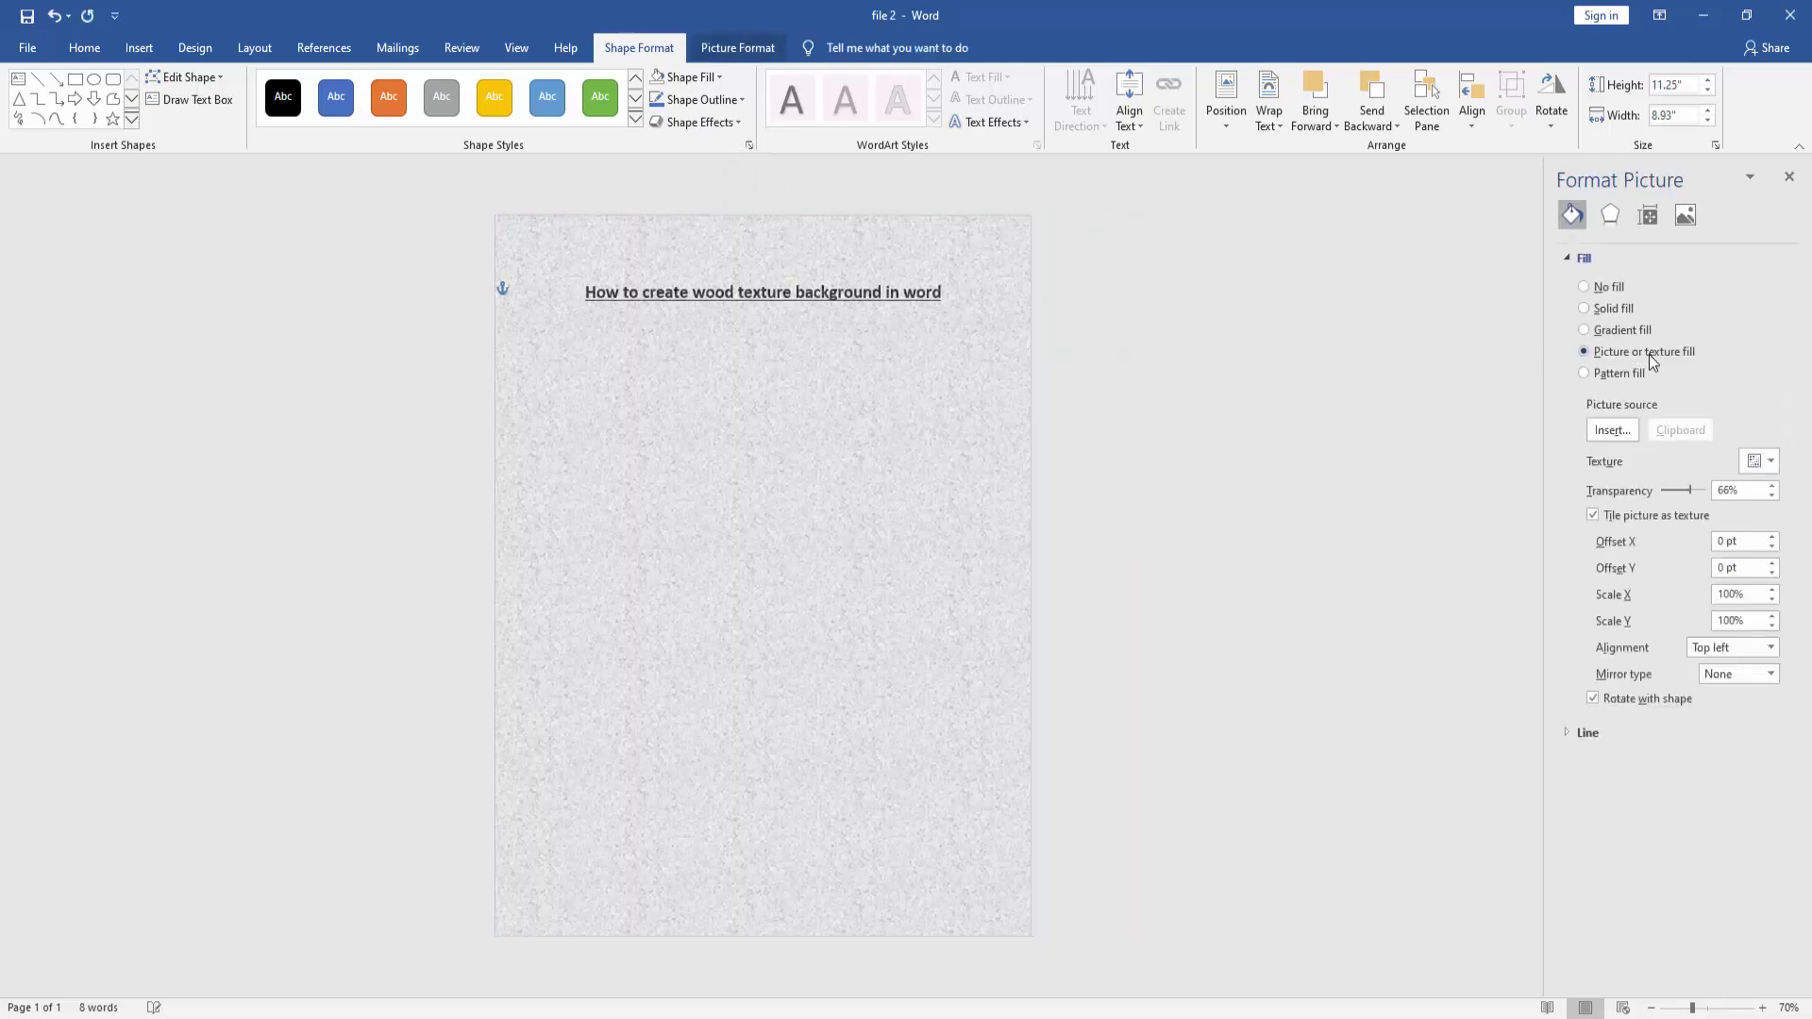
click(1758, 465)
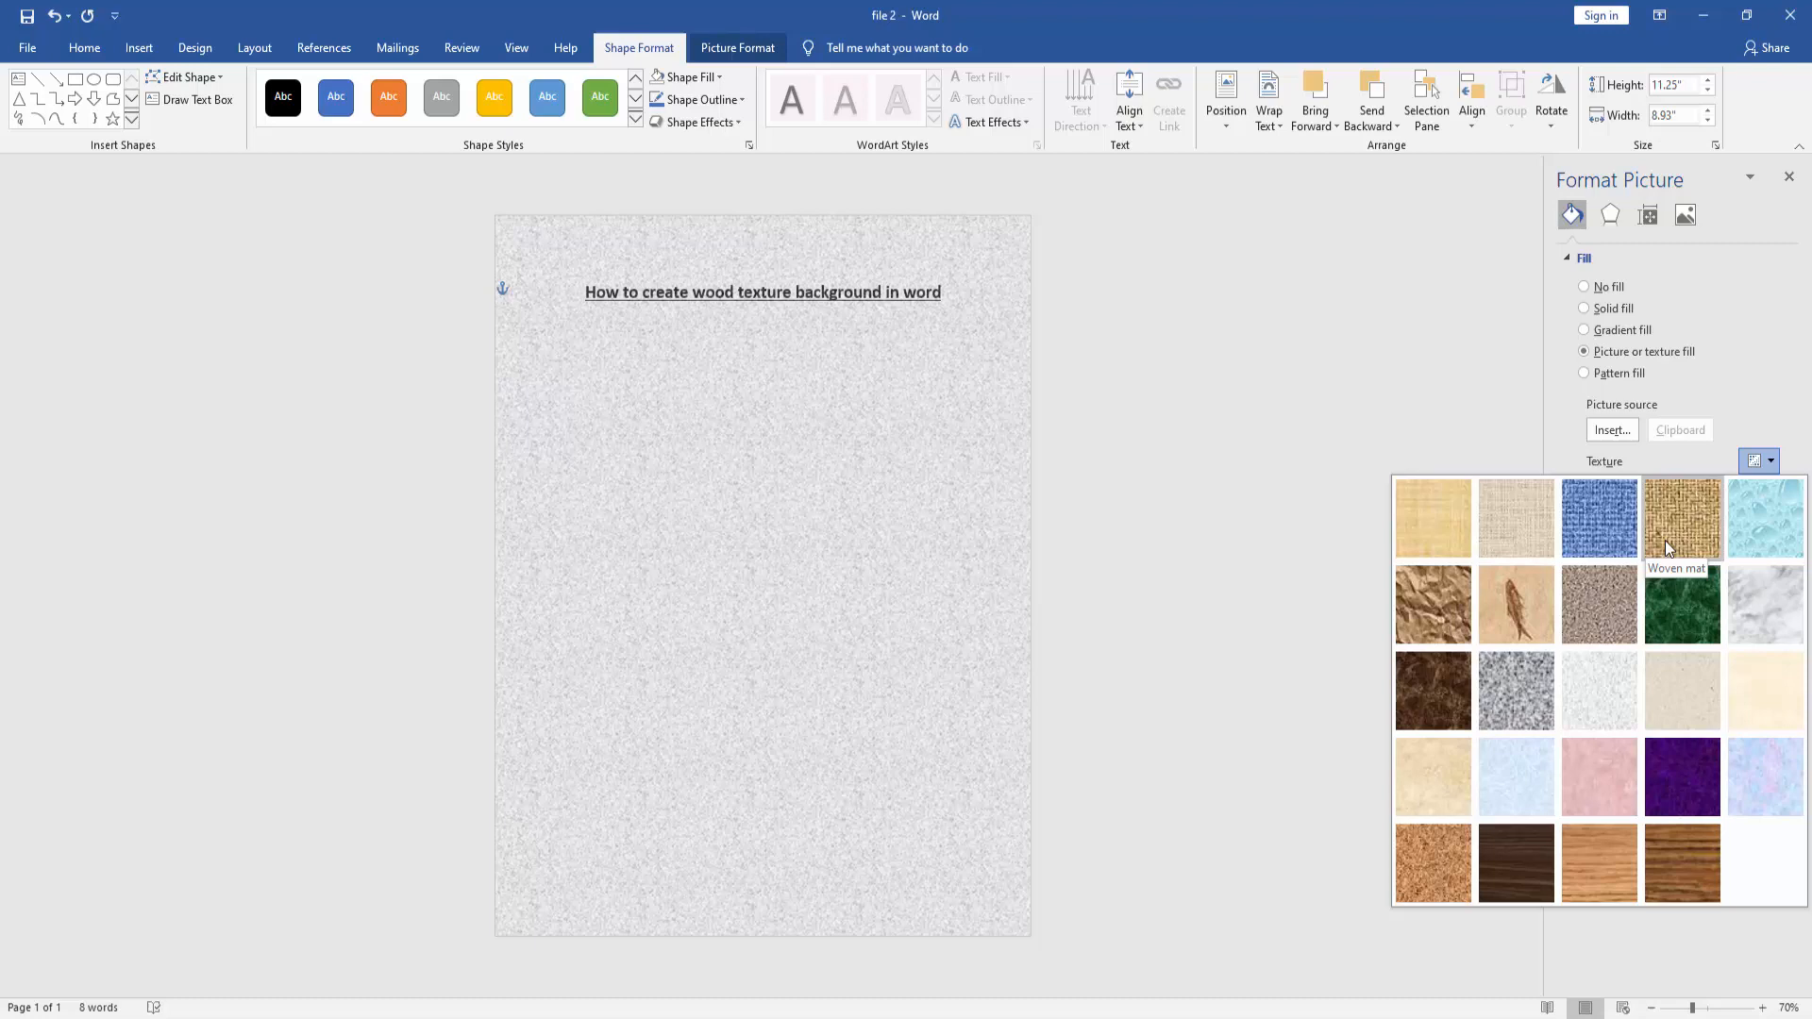
click(1695, 849)
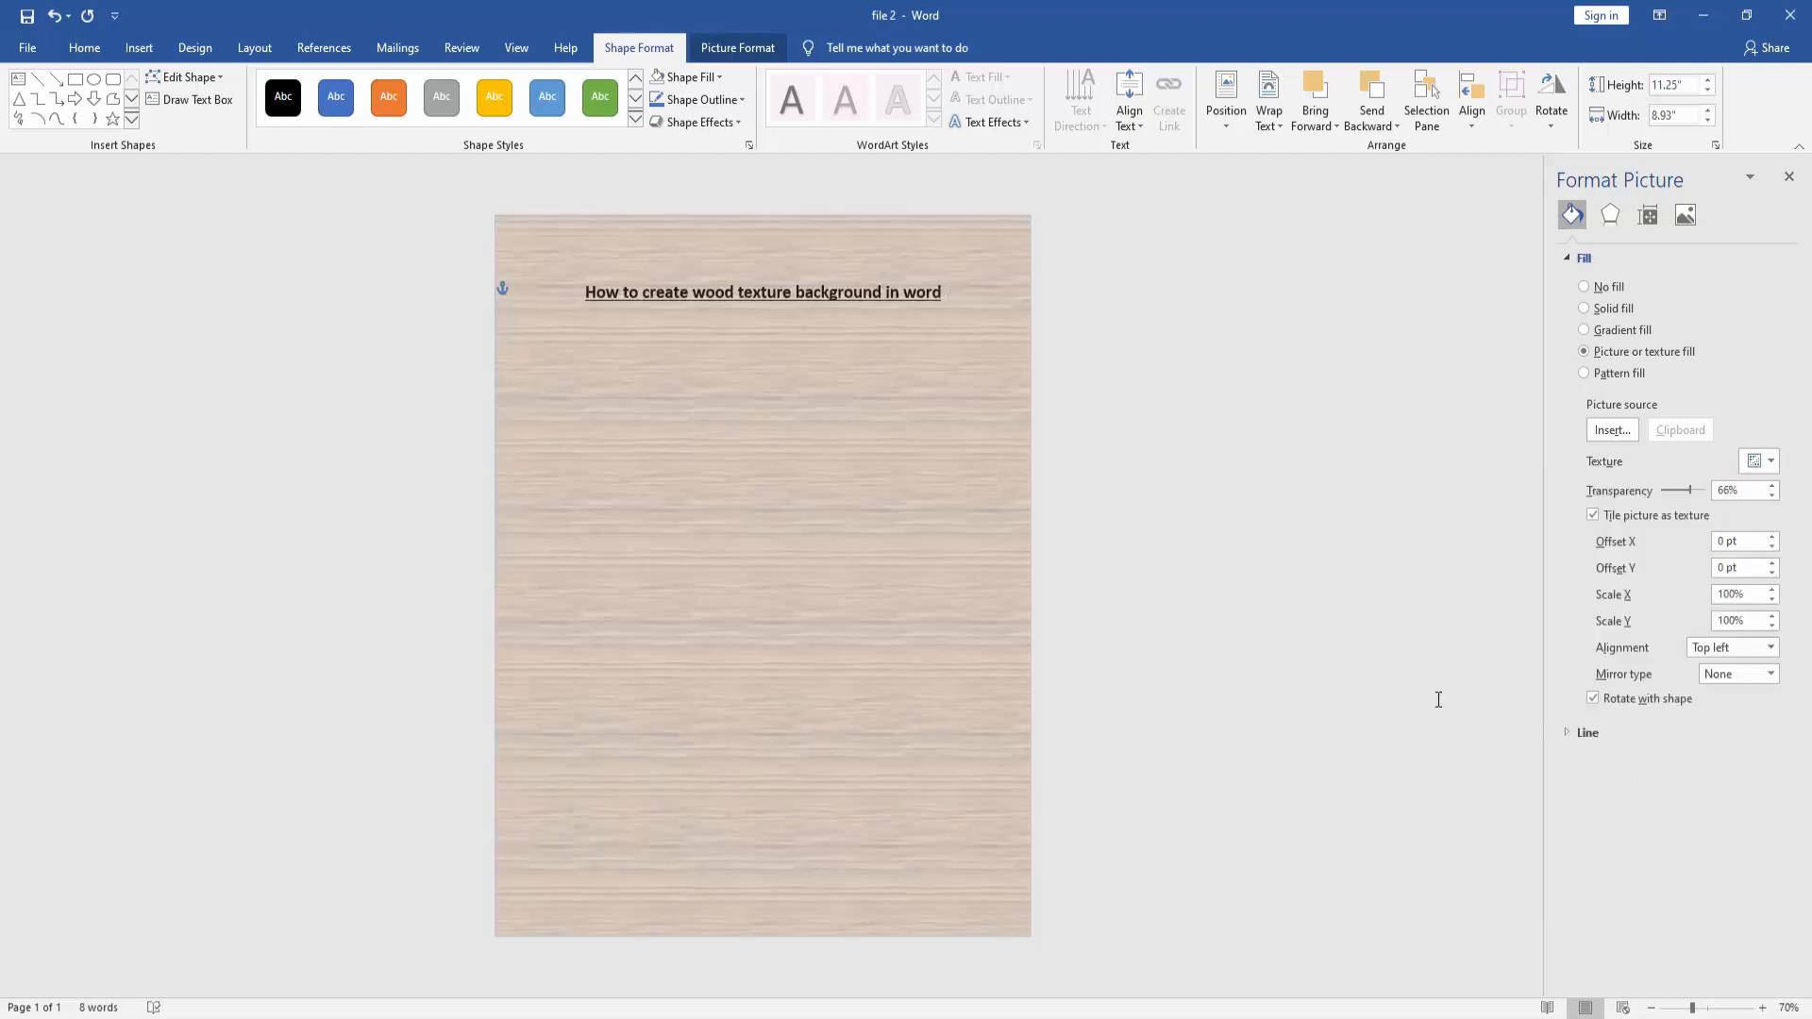
click(1241, 535)
ctrl+scroll(1112, 479, up, 3)
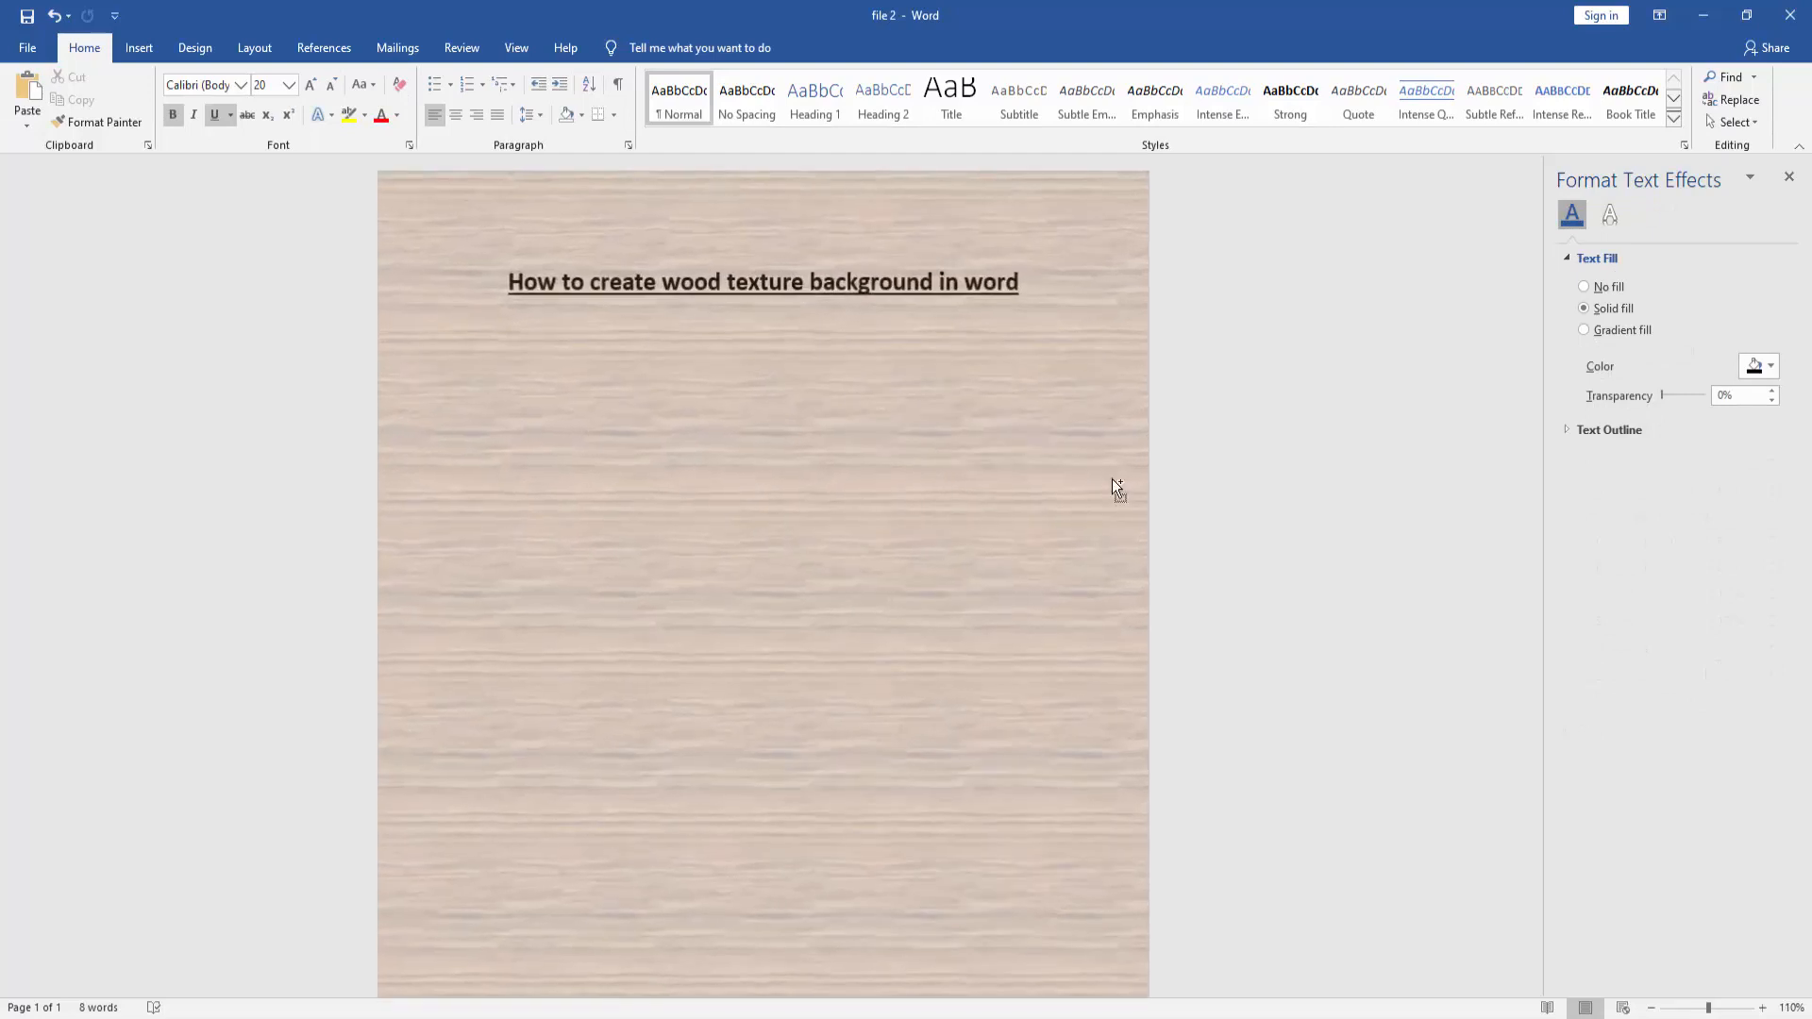
ctrl+scroll(1111, 478, up, 3)
scroll(1111, 479, up, 2)
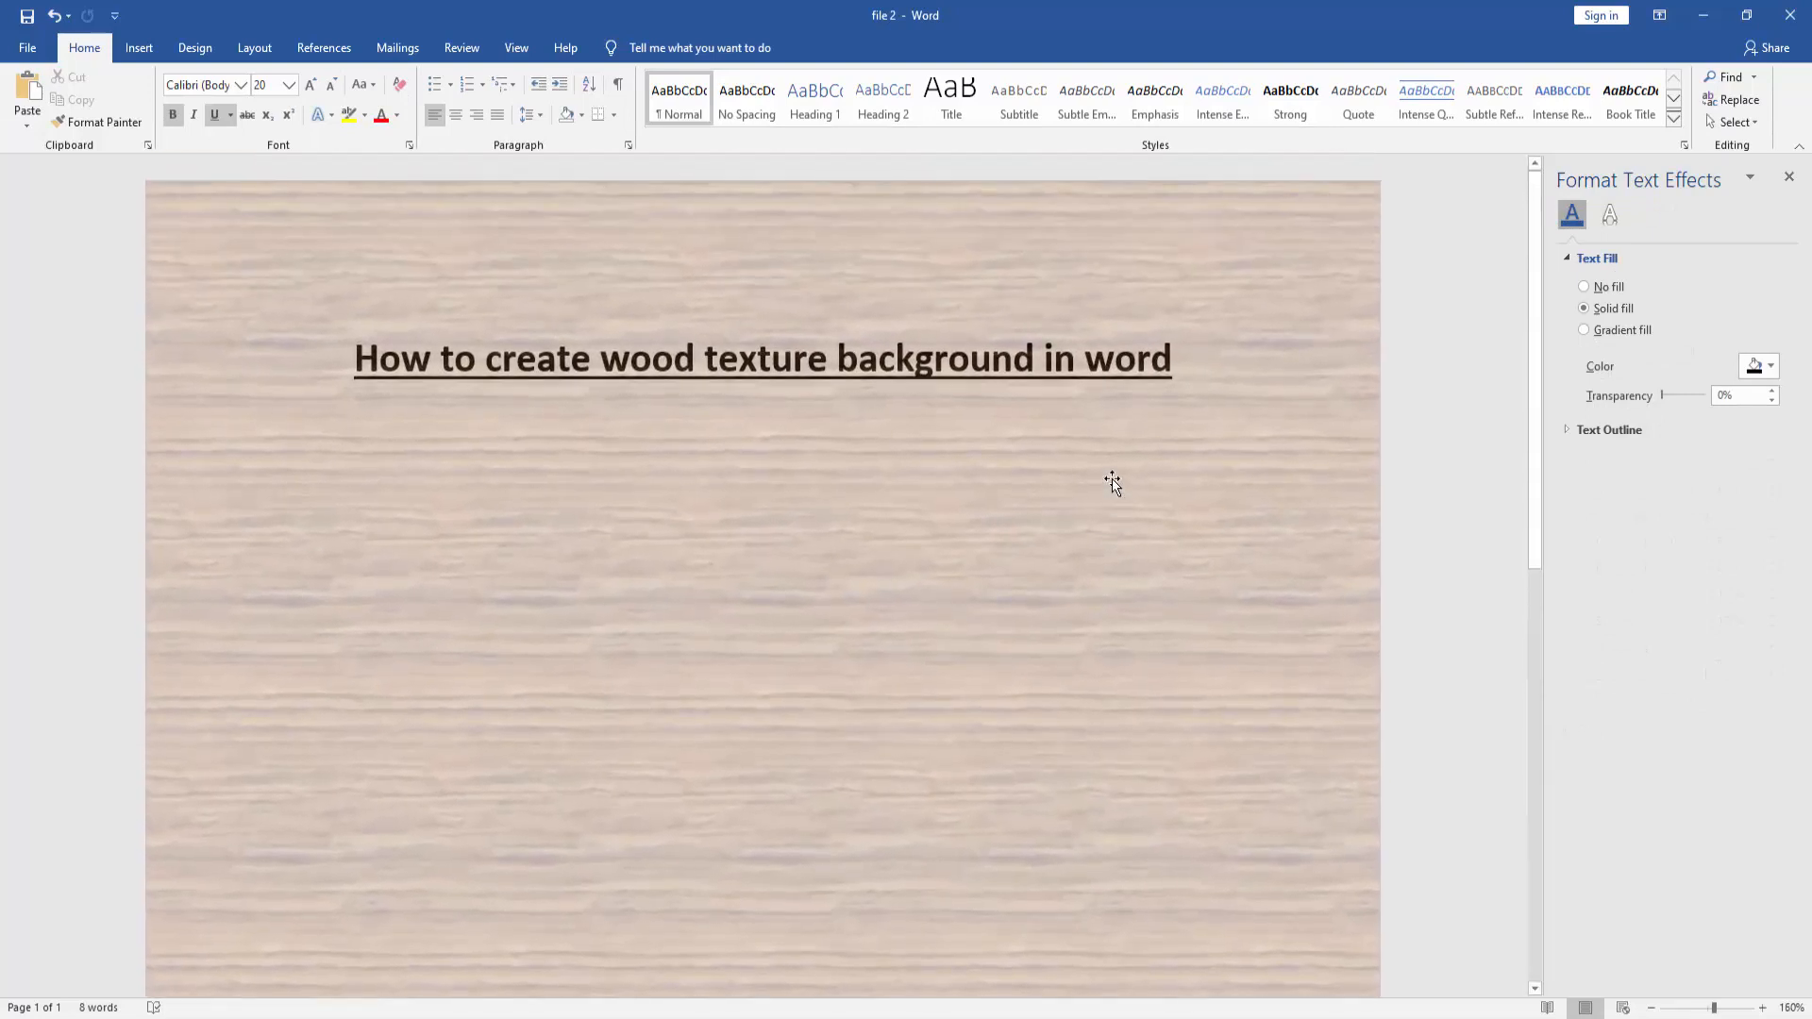